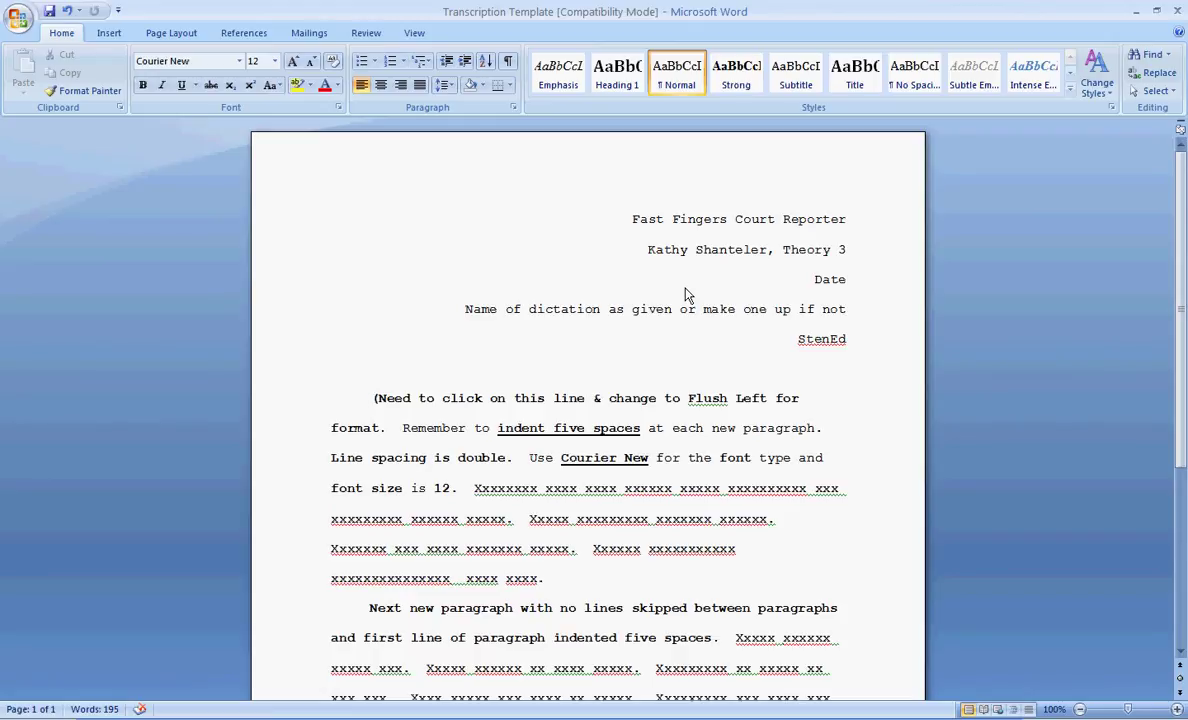
# Examine the right-aligned heading lines one by one, from the court reporter line down to the StenEd line.
pyautogui.click(800, 217)
pyautogui.click(742, 249)
pyautogui.press('Right')
pyautogui.press('Right')
pyautogui.click(822, 250)
pyautogui.click(830, 278)
pyautogui.press('Up')
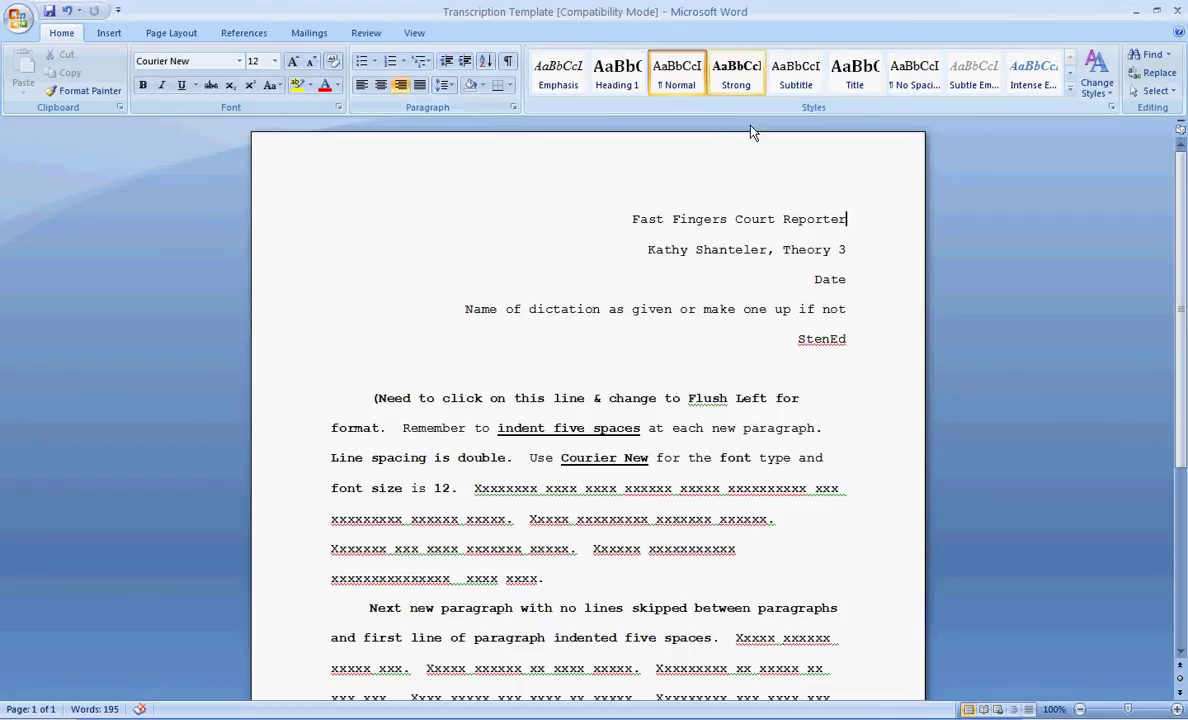
pyautogui.click(848, 340)
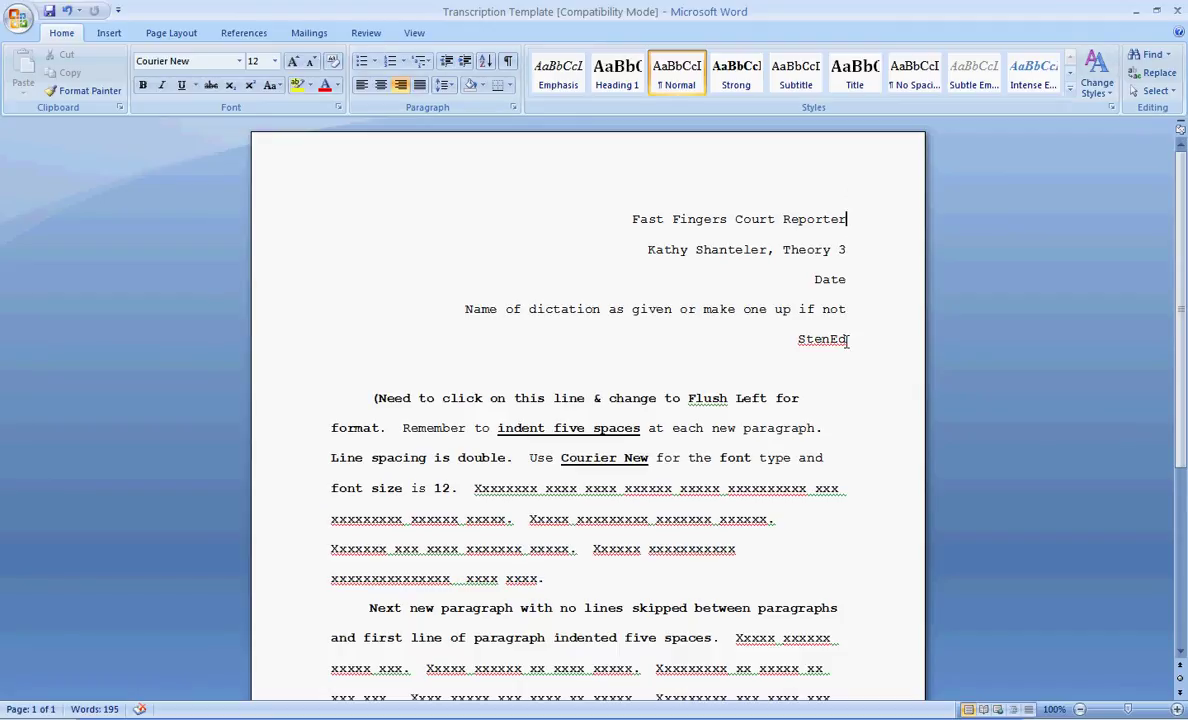
# Check the line spacing setting applied to the heading lines without changing it.
pyautogui.click(542, 375)
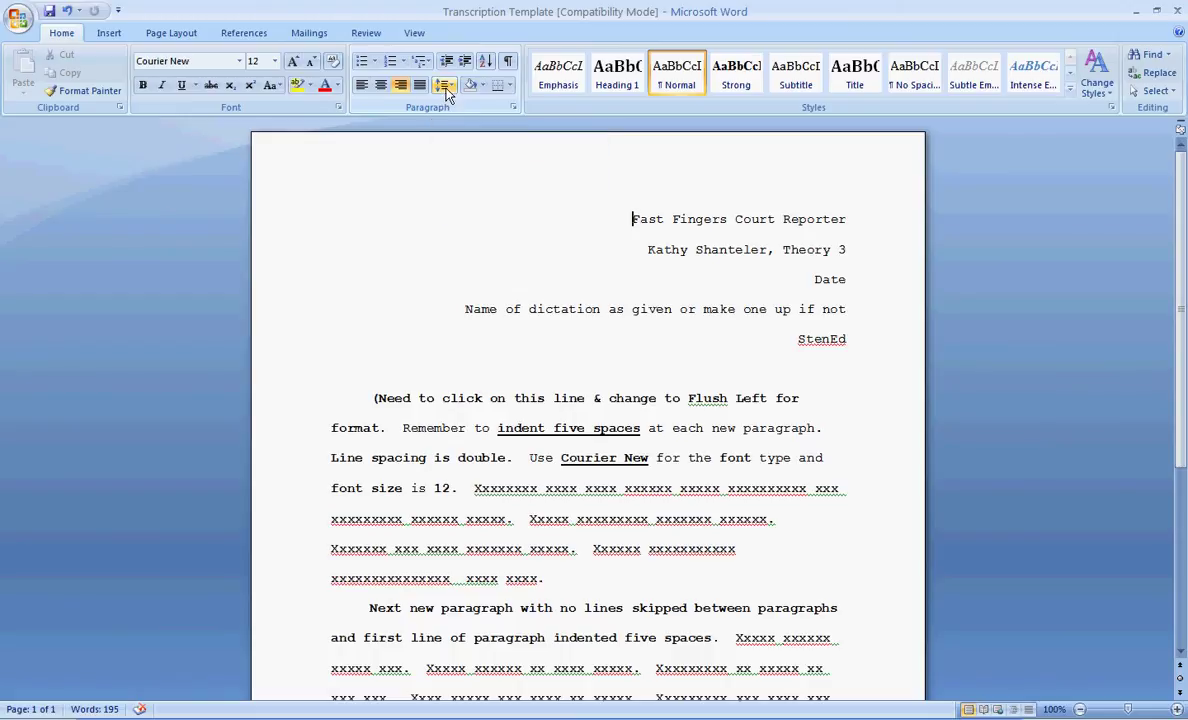
pyautogui.click(446, 88)
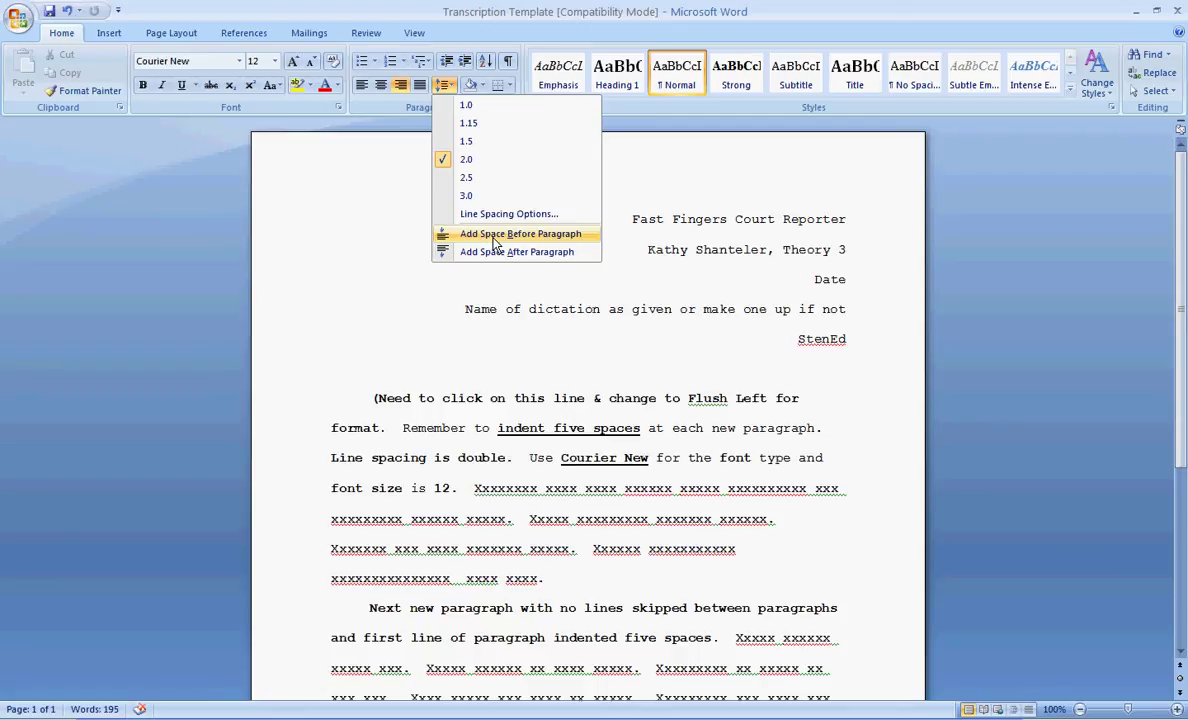
pyautogui.click(462, 312)
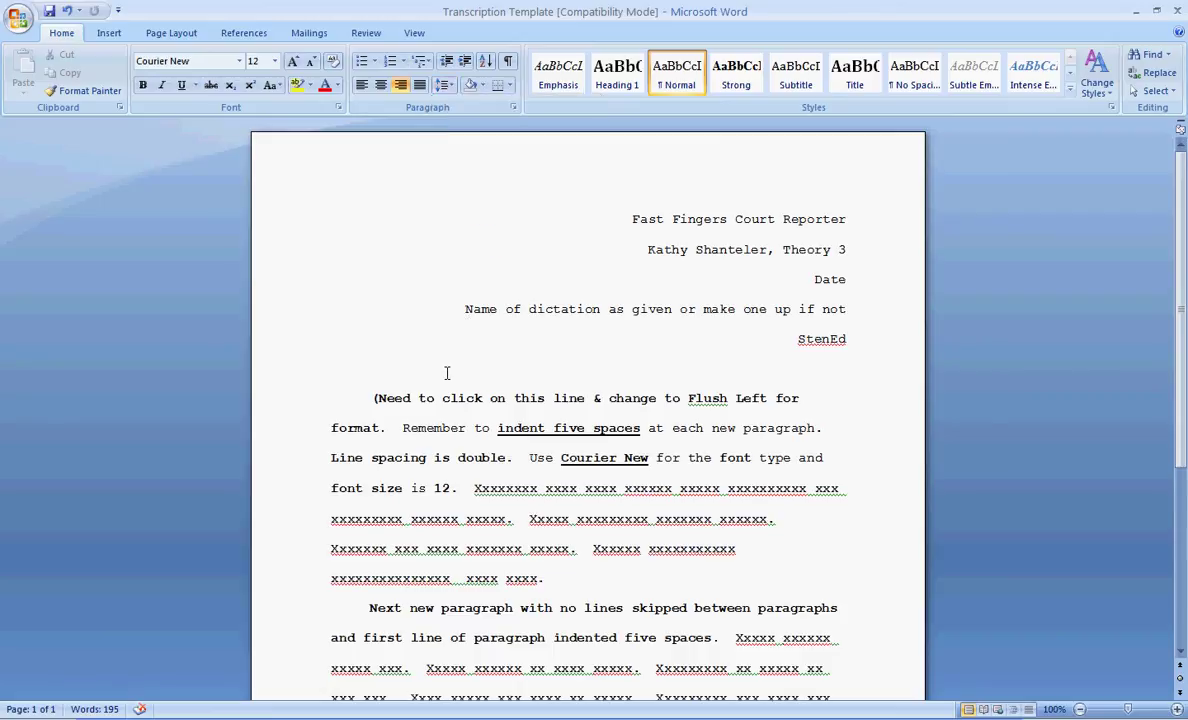
# Try toggling bold at the start of the first body paragraph and highlight the body text.
pyautogui.click(372, 398)
pyautogui.moveTo(371, 398); pyautogui.dragTo(500, 594)
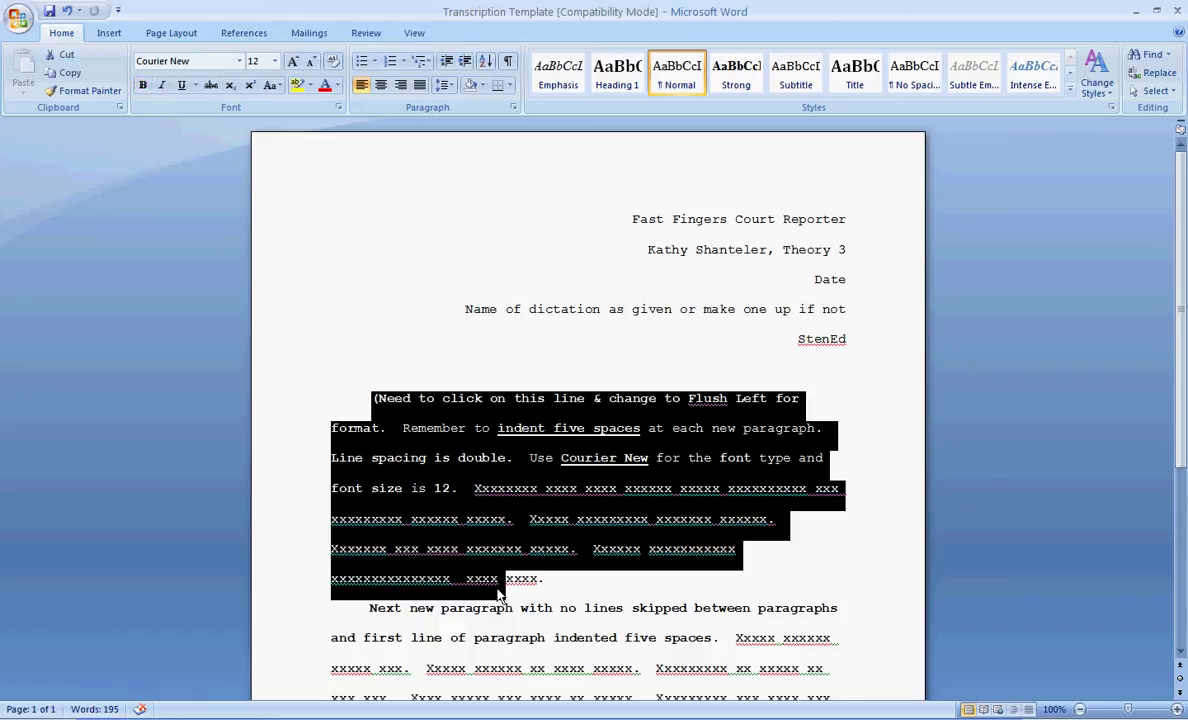
pyautogui.click(374, 400)
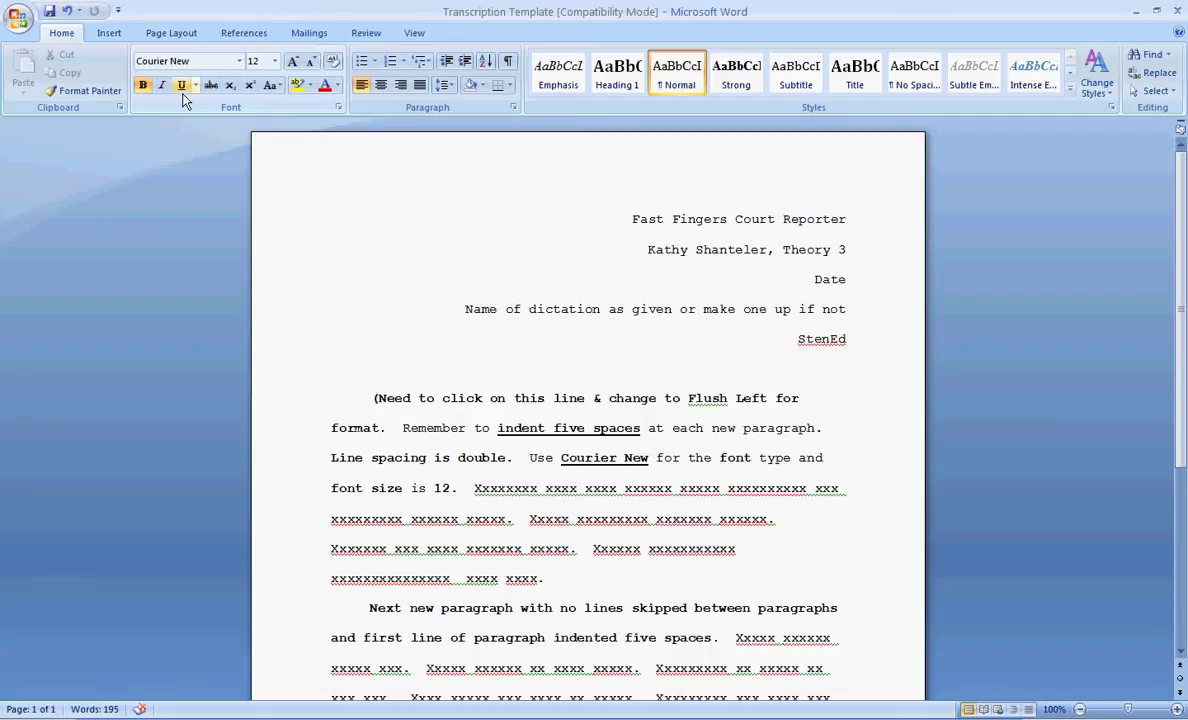
pyautogui.click(143, 87)
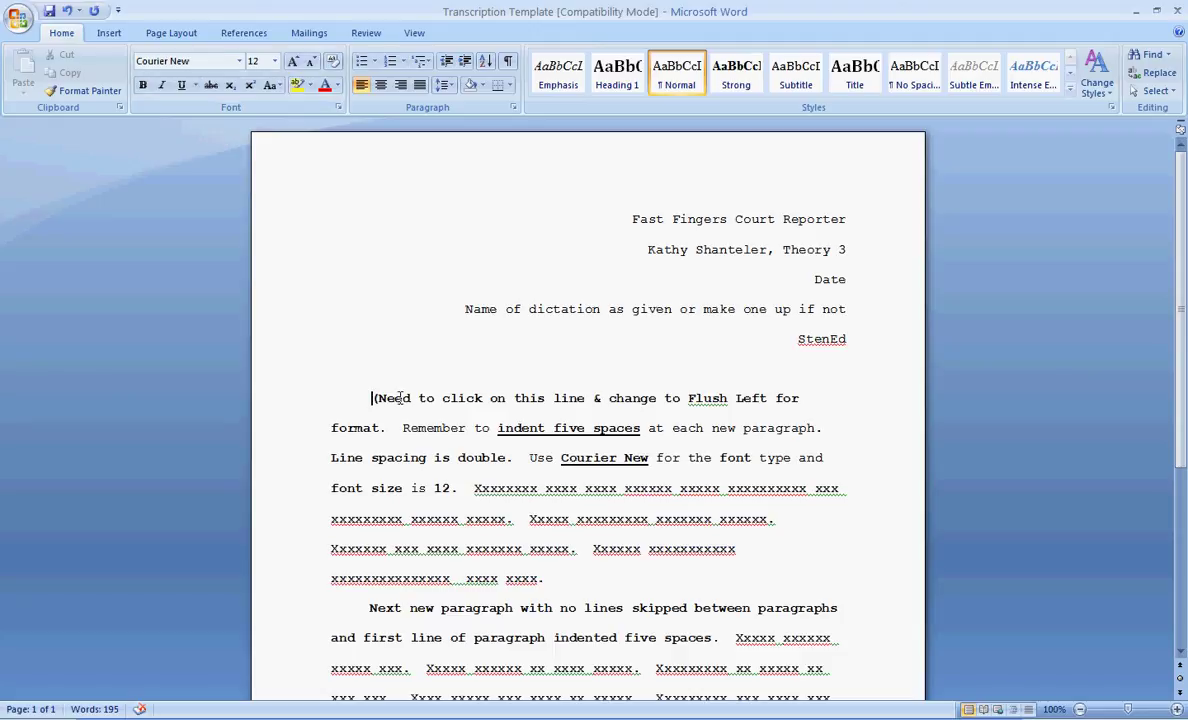
pyautogui.moveTo(372, 398); pyautogui.dragTo(601, 679)
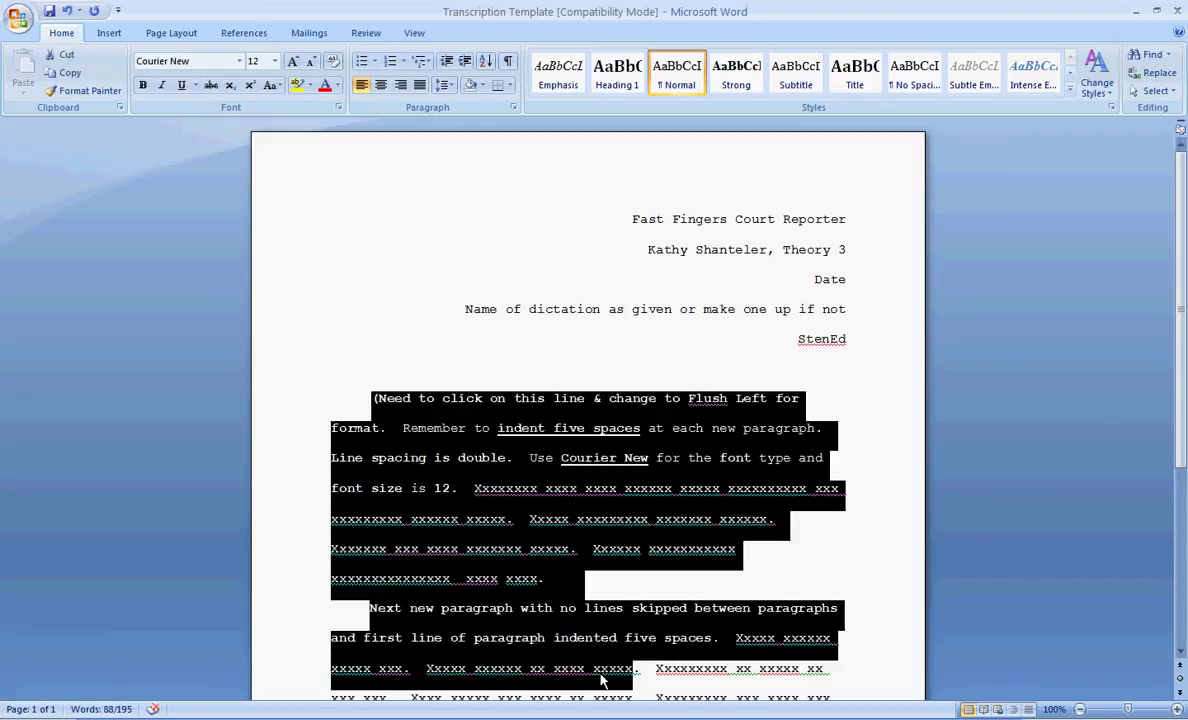
pyautogui.click(372, 400)
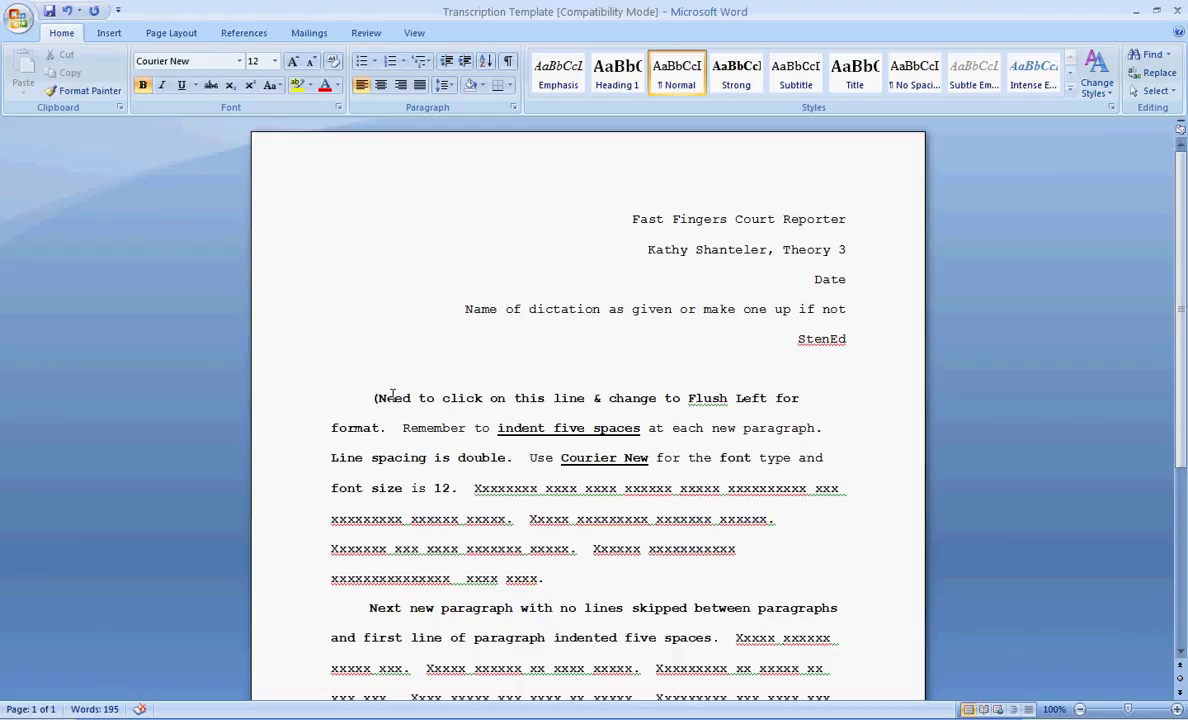
# Delete the opening parenthesis before "Need" in the first body paragraph and redo the paragraph's first-line indent.
pyautogui.click(333, 401)
pyautogui.press('Delete')
pyautogui.press('Delete')
pyautogui.press('Delete')
pyautogui.press('Delete')
pyautogui.press('Delete')
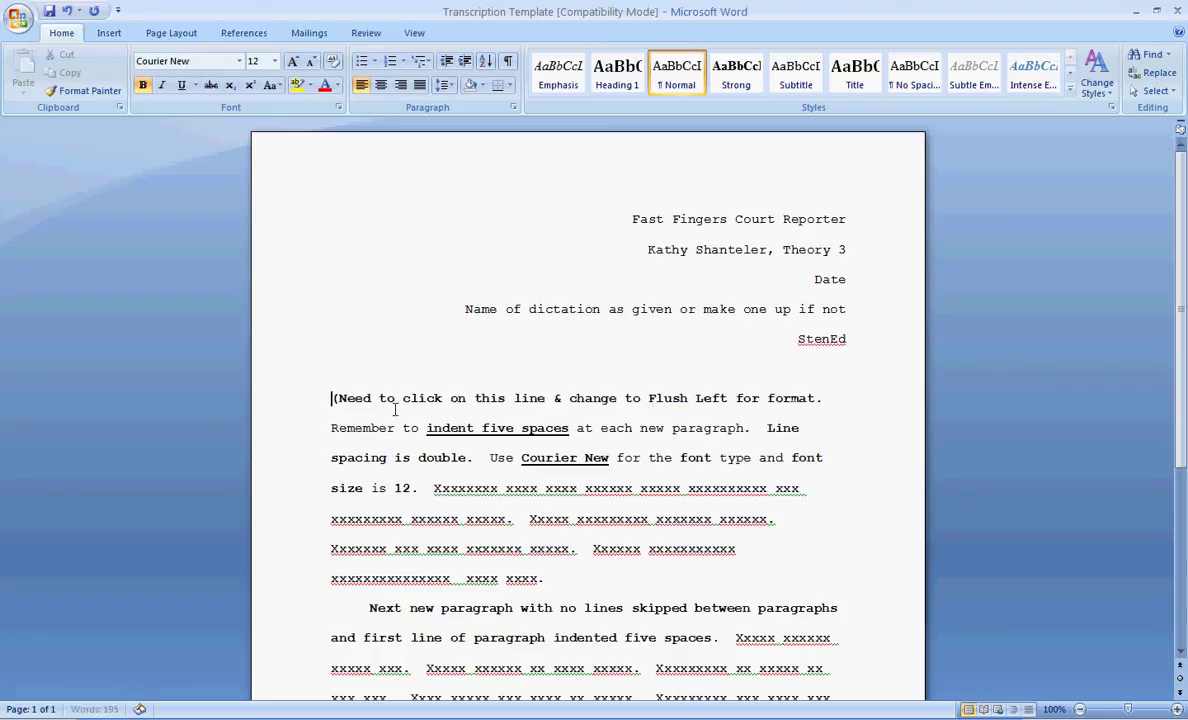
pyautogui.press('Delete')
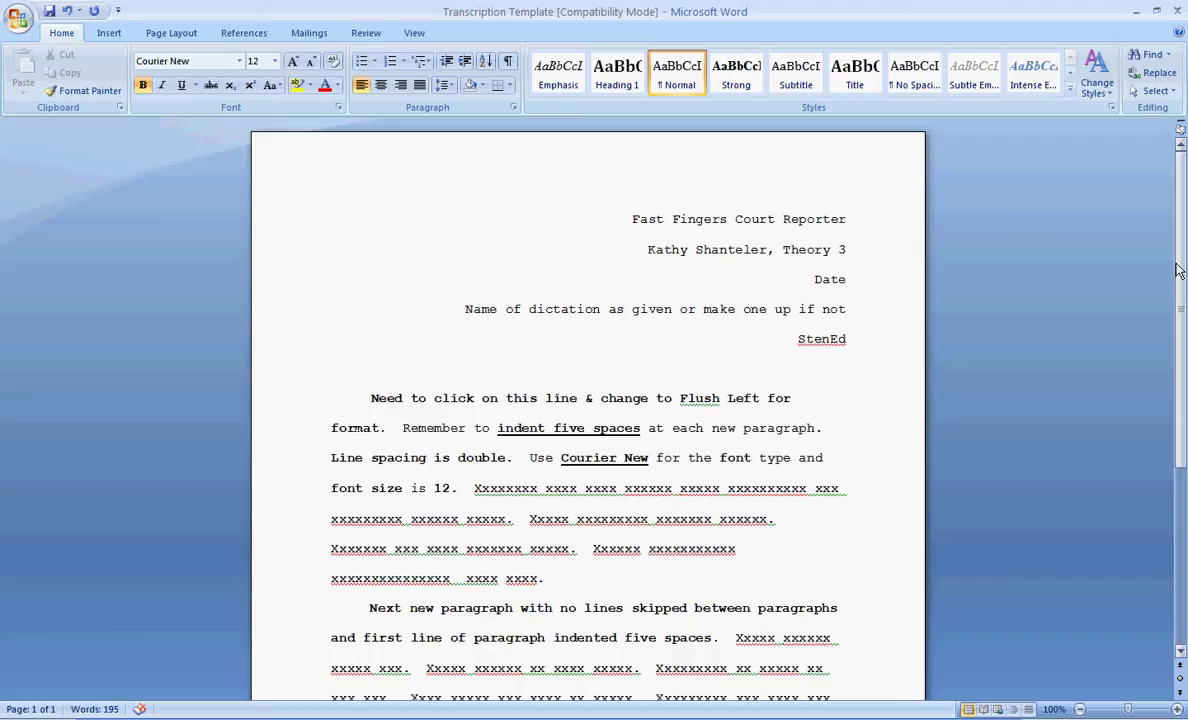
# Review the closing paragraph about trusting notes and check the grammar suggestion for the flagged word "then".
pyautogui.moveTo(1181, 266); pyautogui.dragTo(1184, 398)
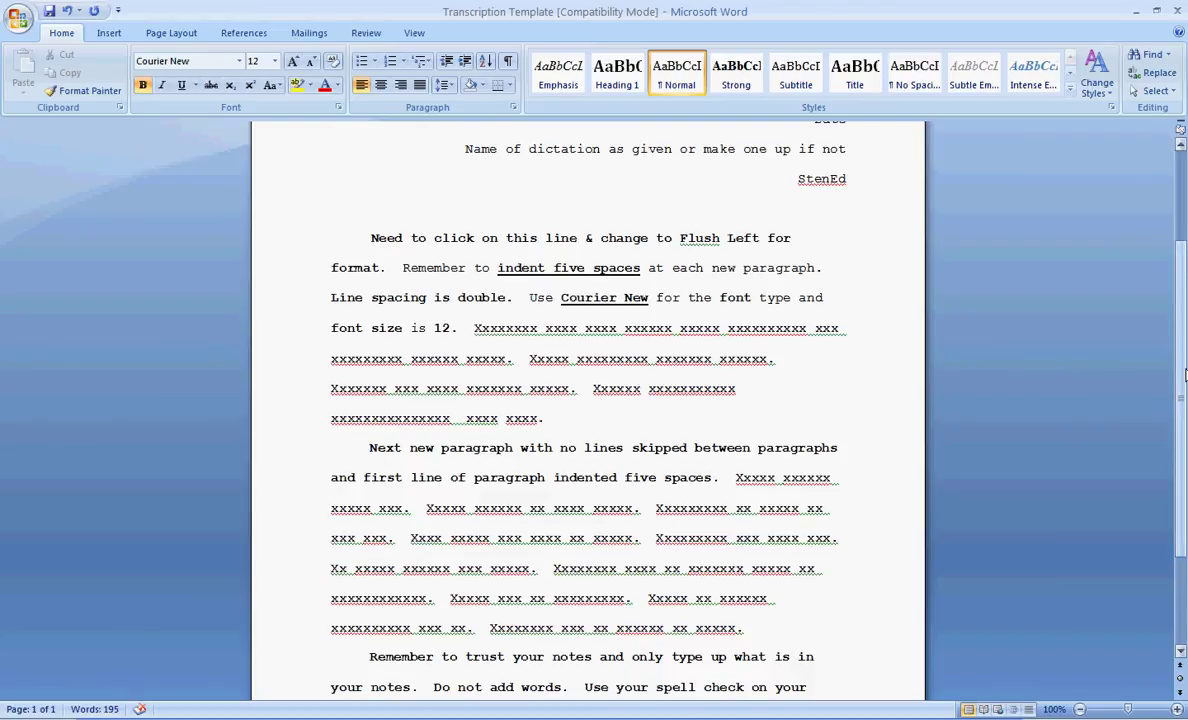
pyautogui.scroll(-2, 1184, 373)
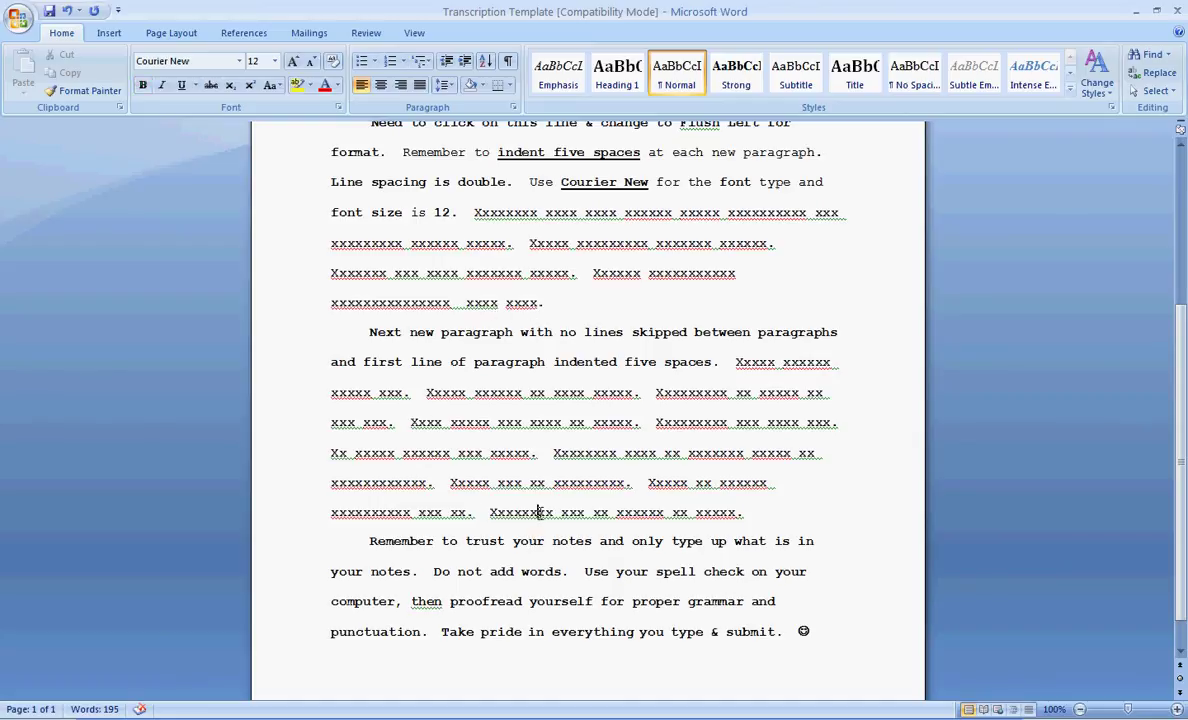
pyautogui.rightClick(437, 603)
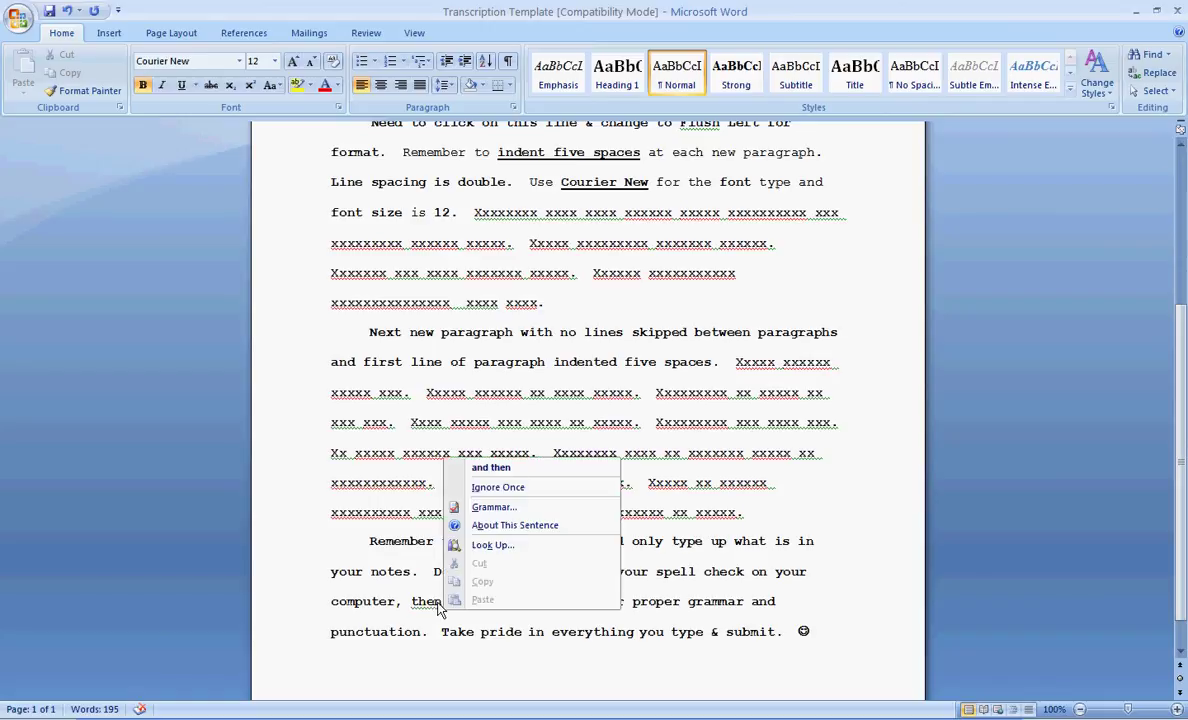
pyautogui.click(405, 596)
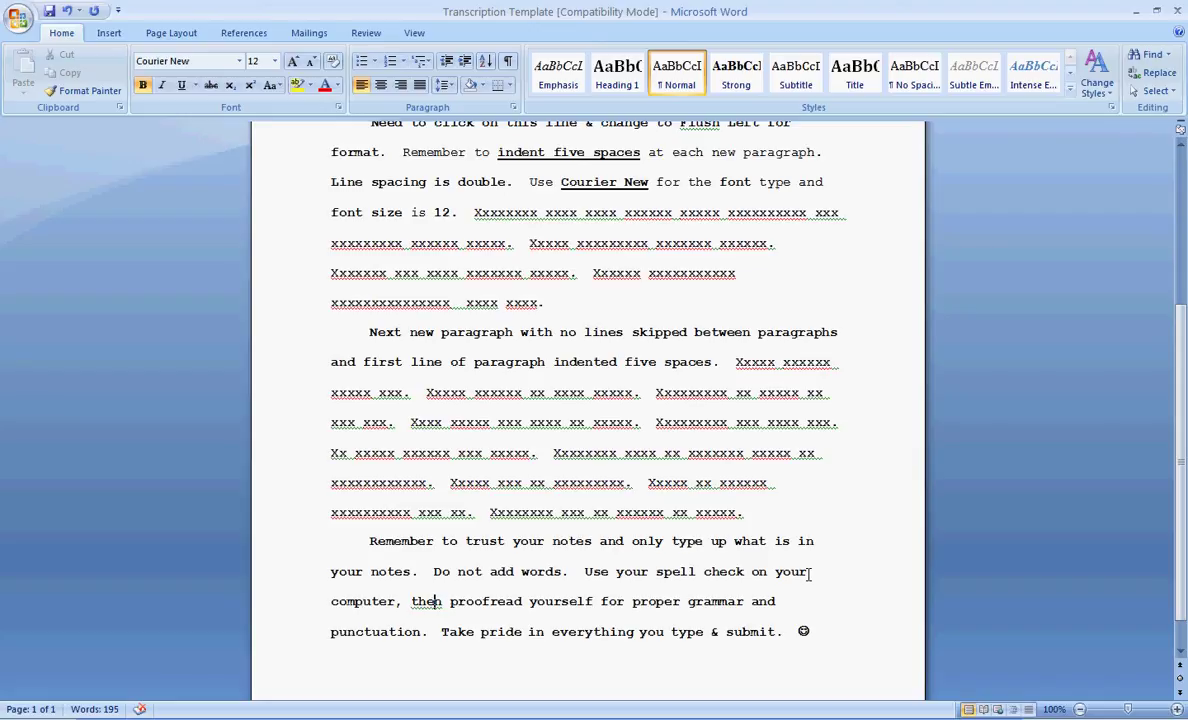
pyautogui.click(810, 572)
pyautogui.click(786, 643)
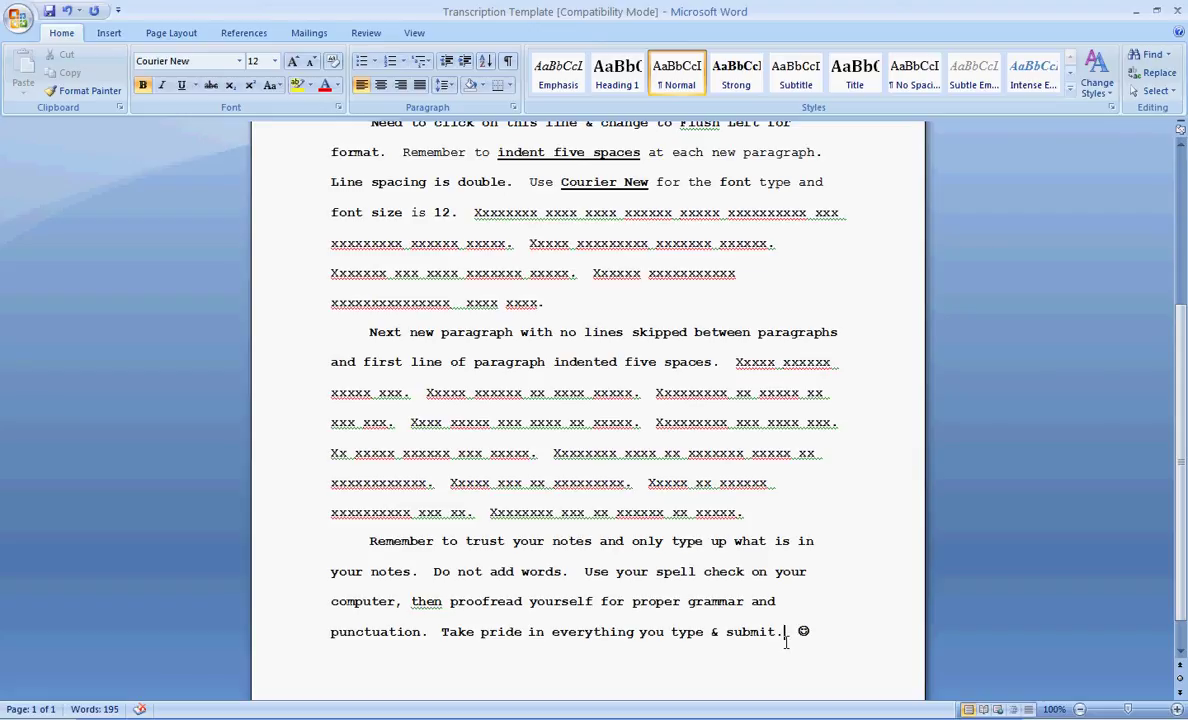